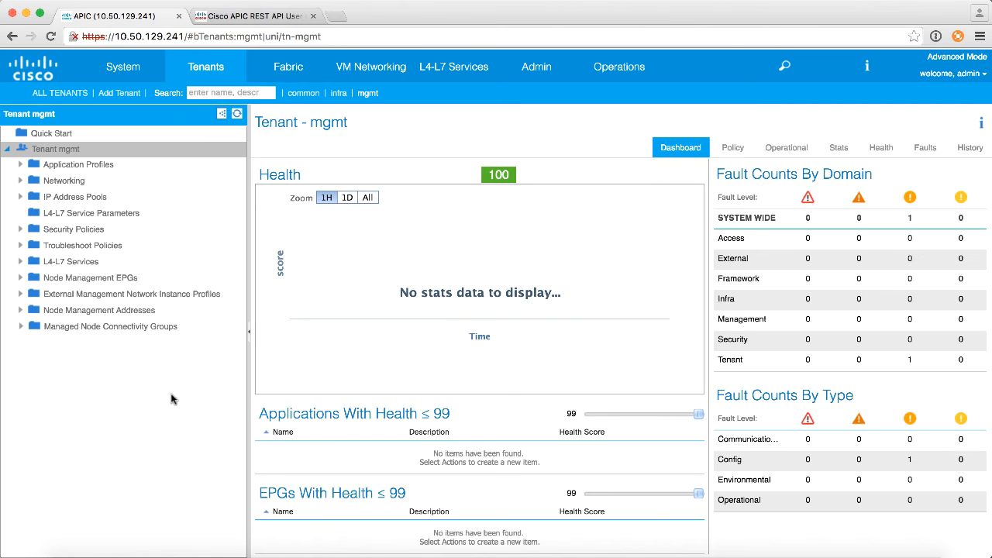
# Open the API Inspector from the logged-in account's options
pyautogui.click(21, 327)
pyautogui.click(881, 148)
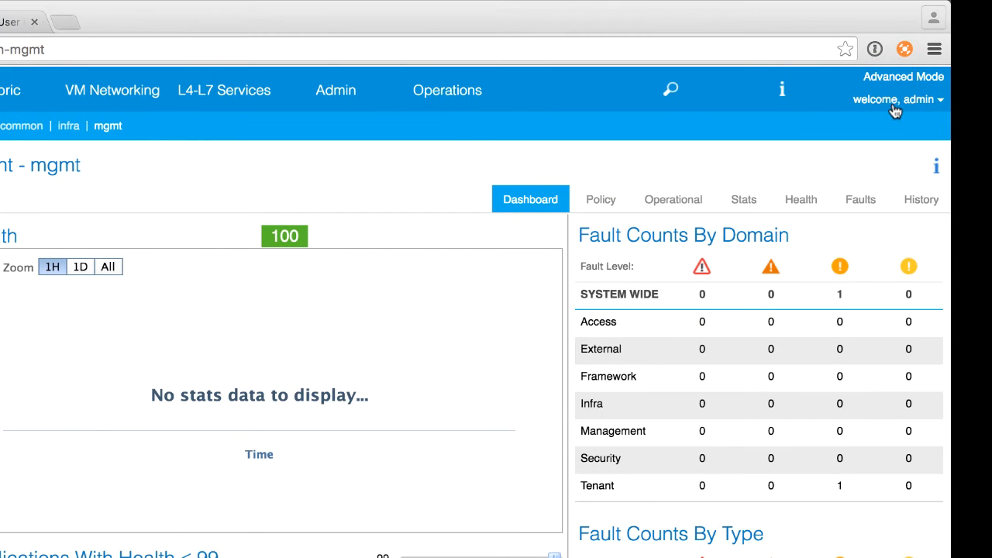
pyautogui.click(895, 102)
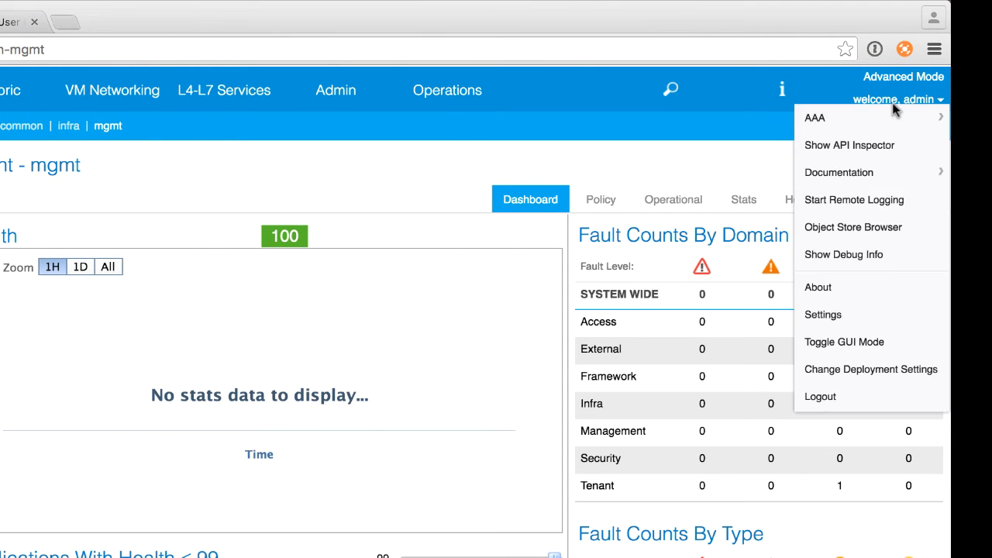
pyautogui.click(878, 149)
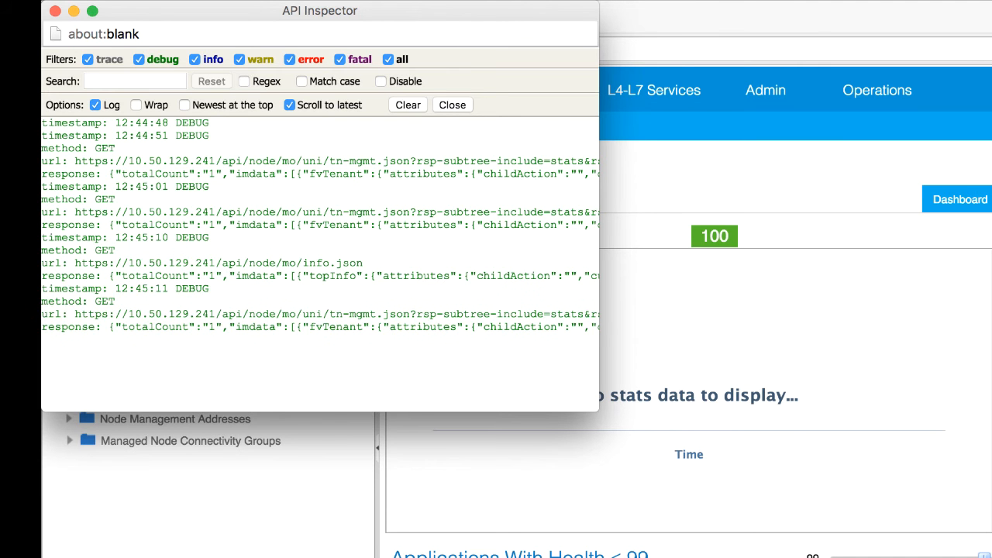
# Return to the APIC window and start creating static node management addresses under the mgmt tenant's Node Management Addresses
pyautogui.click(240, 552)
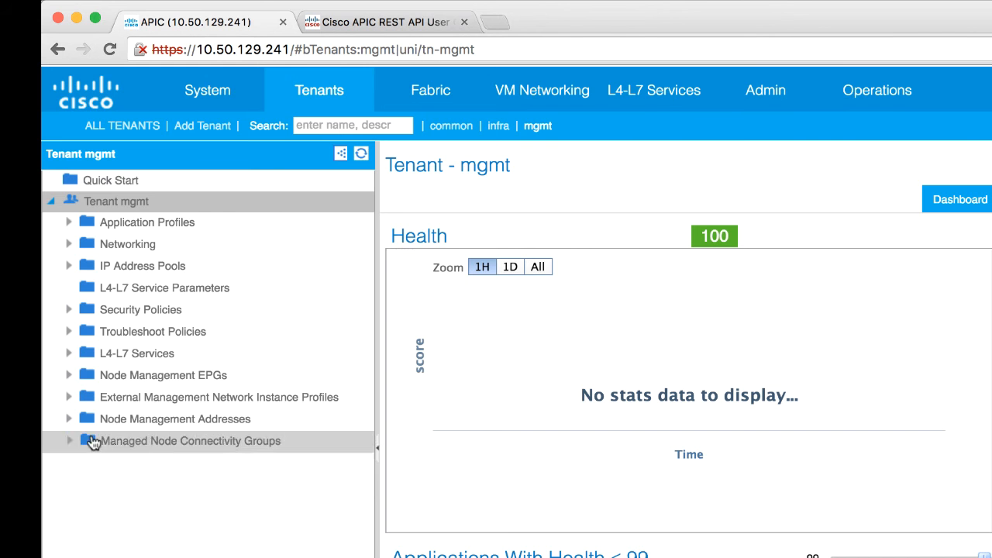
pyautogui.click(69, 419)
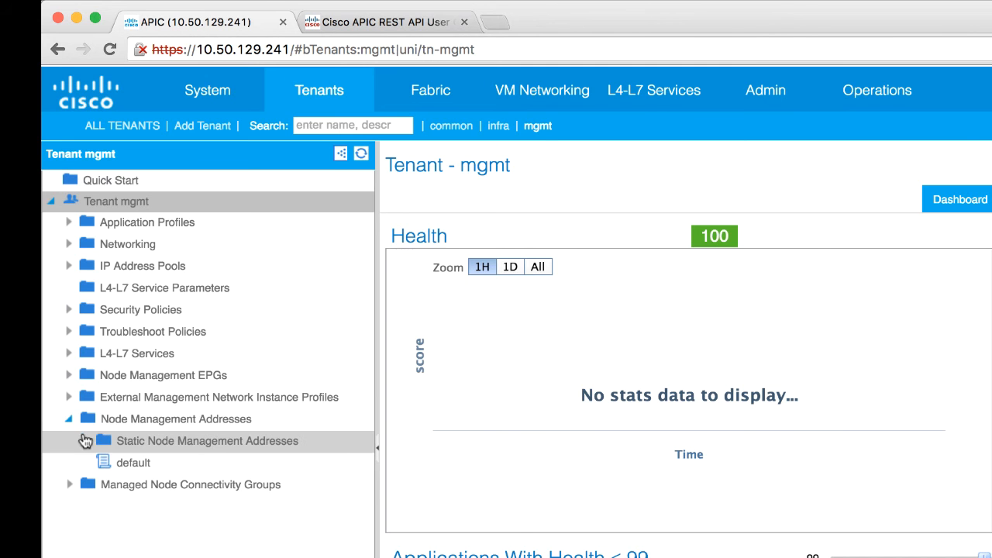
pyautogui.click(103, 444)
pyautogui.rightClick(103, 444)
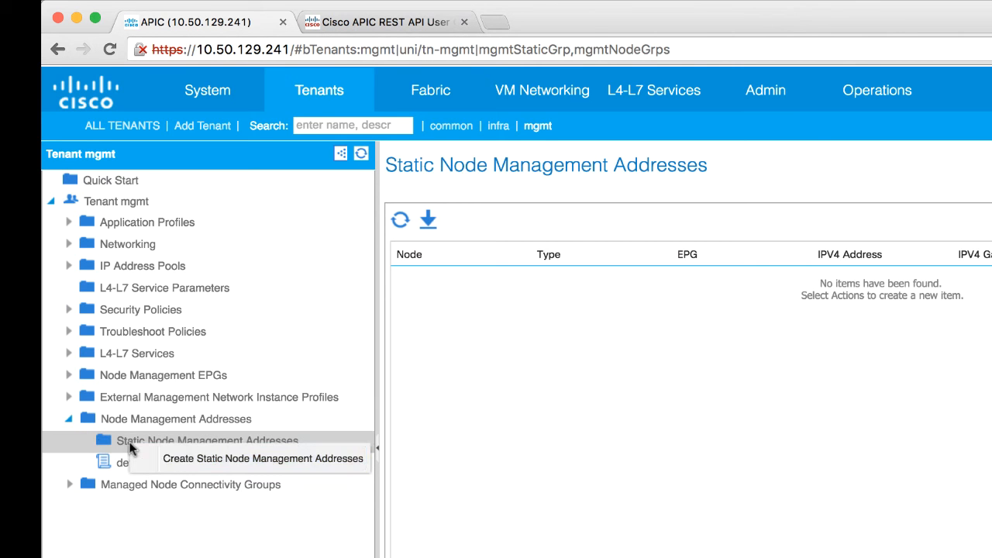
pyautogui.click(182, 464)
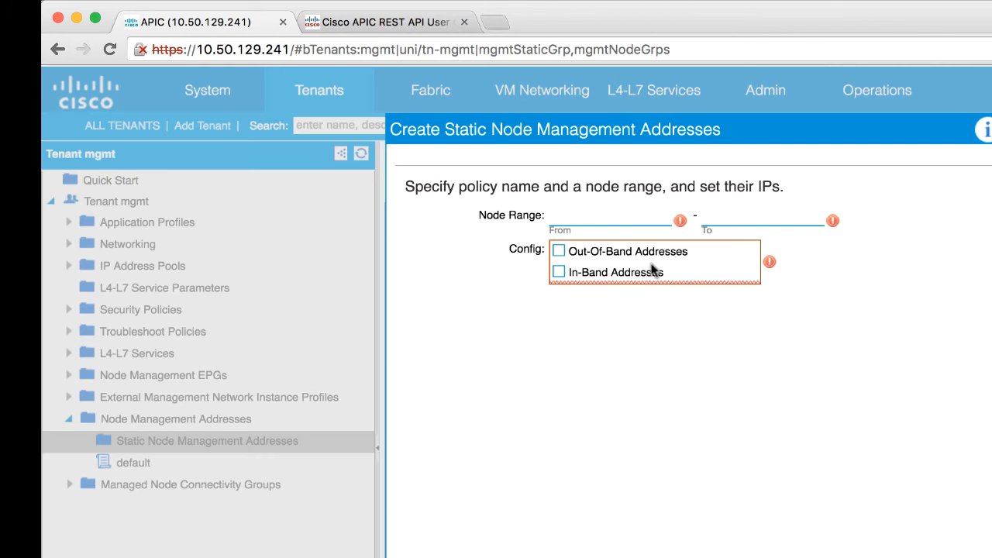
# Set the node range to 101–101, enable Out-Of-Band Addresses, and choose the default out-of-band management EPG
pyautogui.click(630, 219)
pyautogui.write('101')
pyautogui.press('Tab')
pyautogui.write('101')
pyautogui.click(559, 251)
pyautogui.click(655, 355)
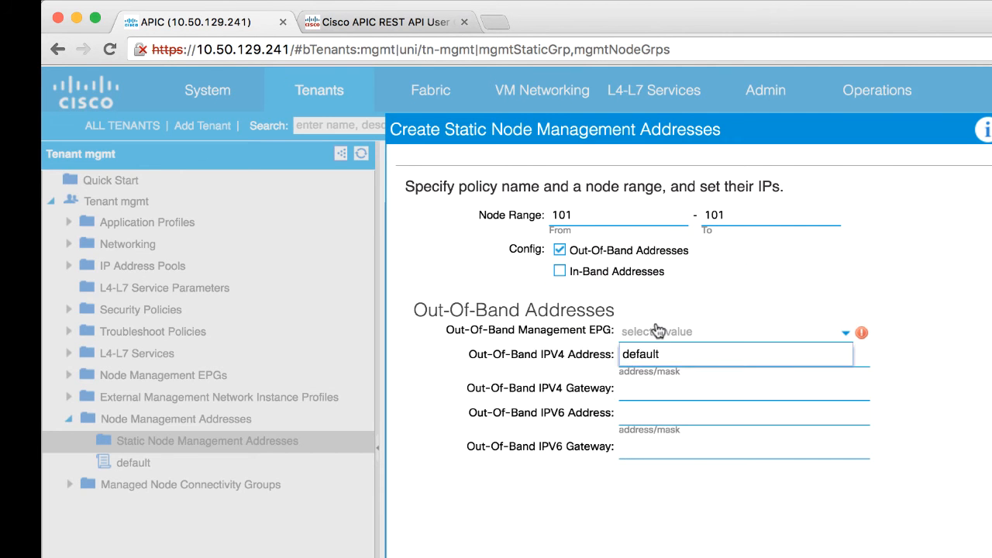
# Set the out-of-band IPv4 address to 10.50.129.242/24 and gateway to 10.50.129.254, and submit the form
pyautogui.click(657, 356)
pyautogui.write('10.50')
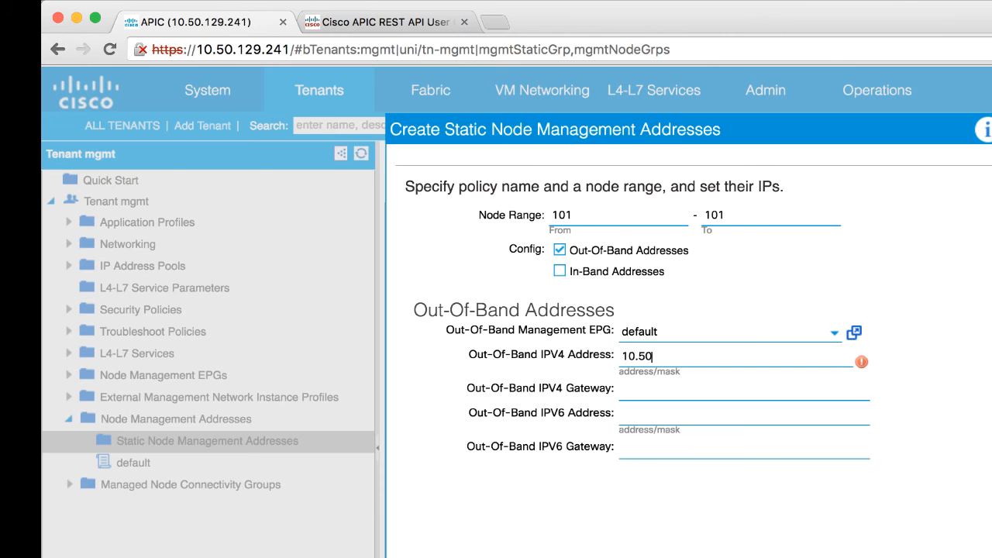
pyautogui.write('.129.242/24')
pyautogui.press('Tab')
pyautogui.write('10.50.129.254')
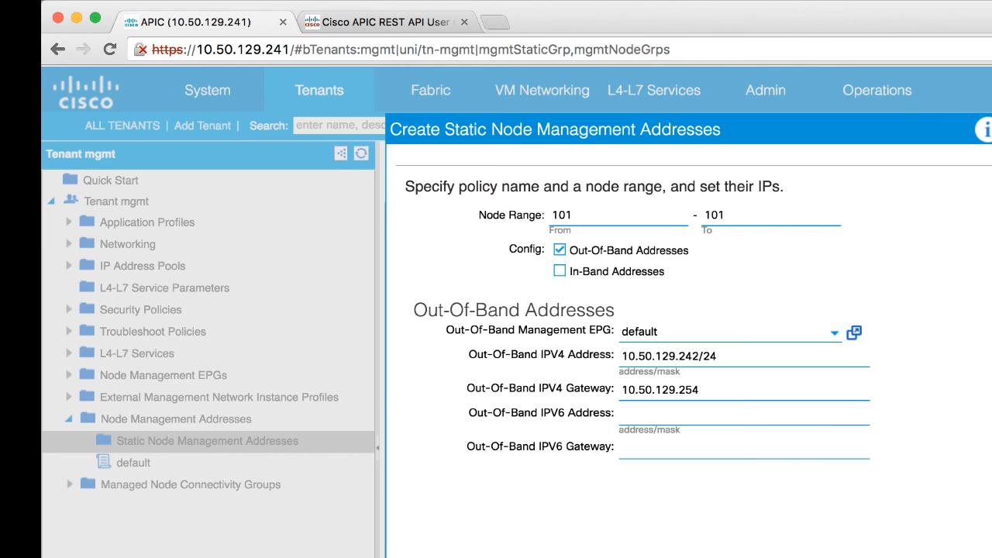
pyautogui.click(834, 556)
pyautogui.click(671, 450)
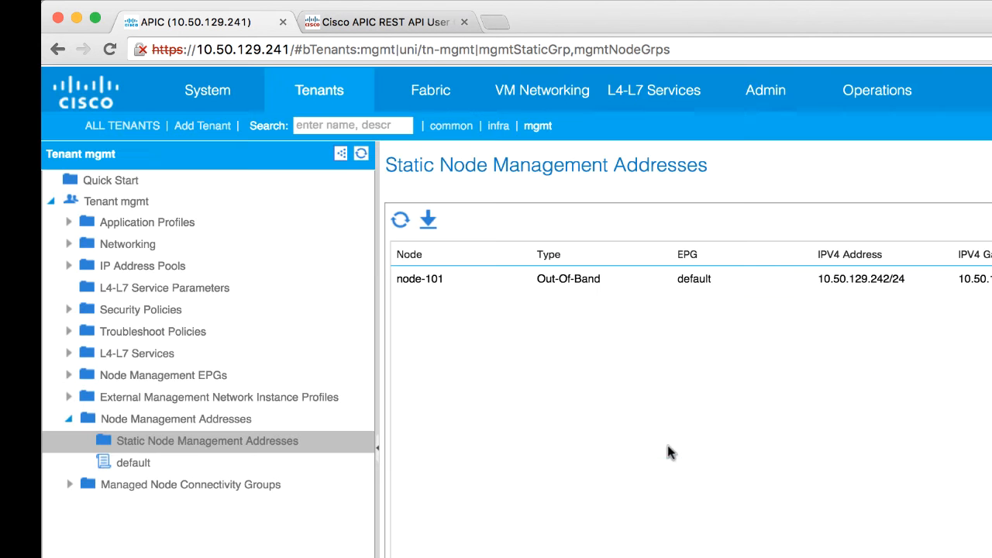
# Switch back to the API Inspector and filter its log to entries matching POST
pyautogui.click(488, 0)
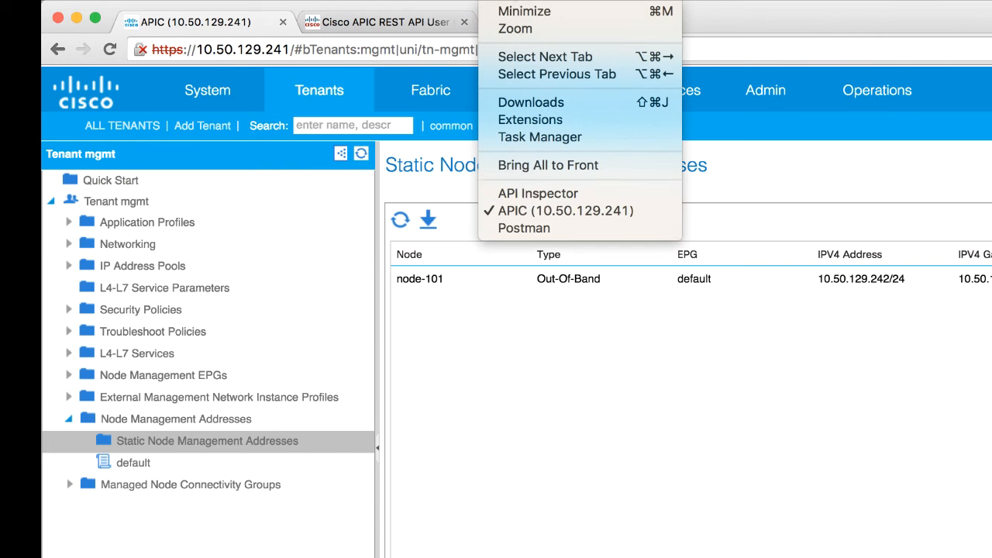
pyautogui.click(524, 194)
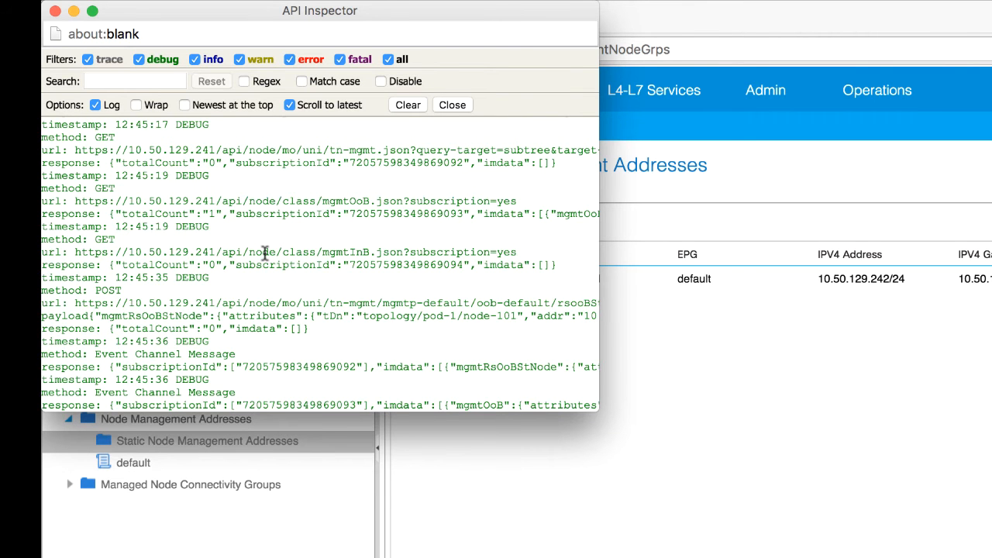
pyautogui.scroll(7, 260, 242)
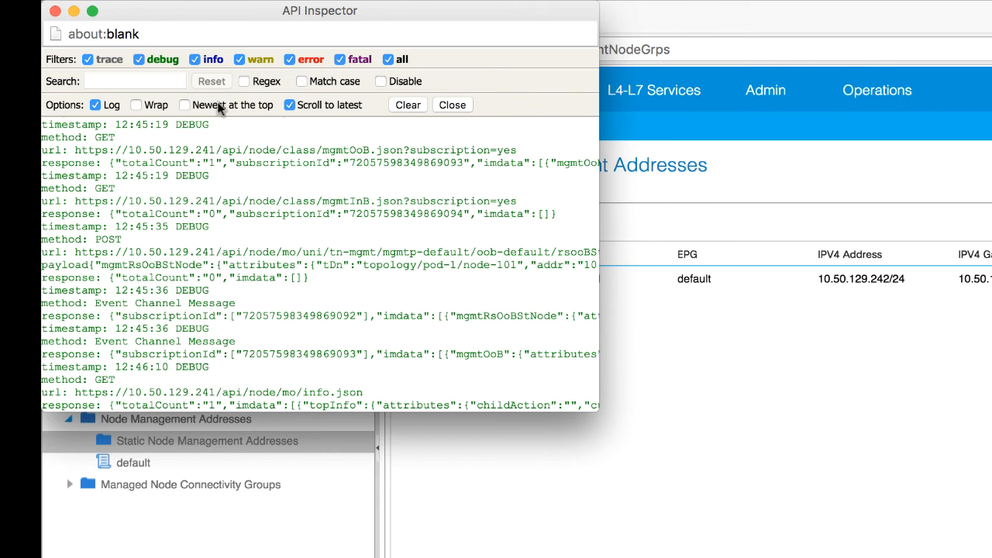
pyautogui.click(142, 80)
pyautogui.write('PO')
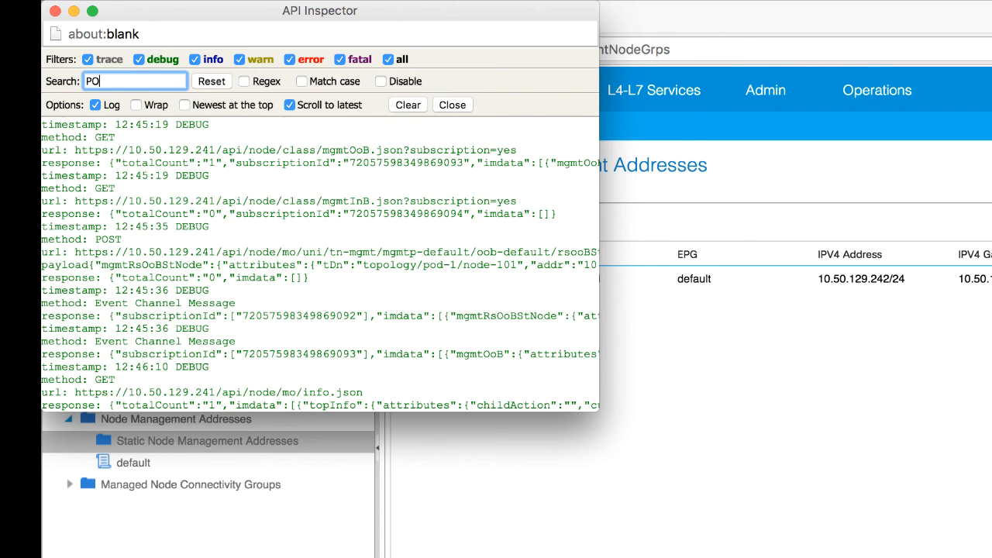
pyautogui.write('ST')
pyautogui.press('Return')
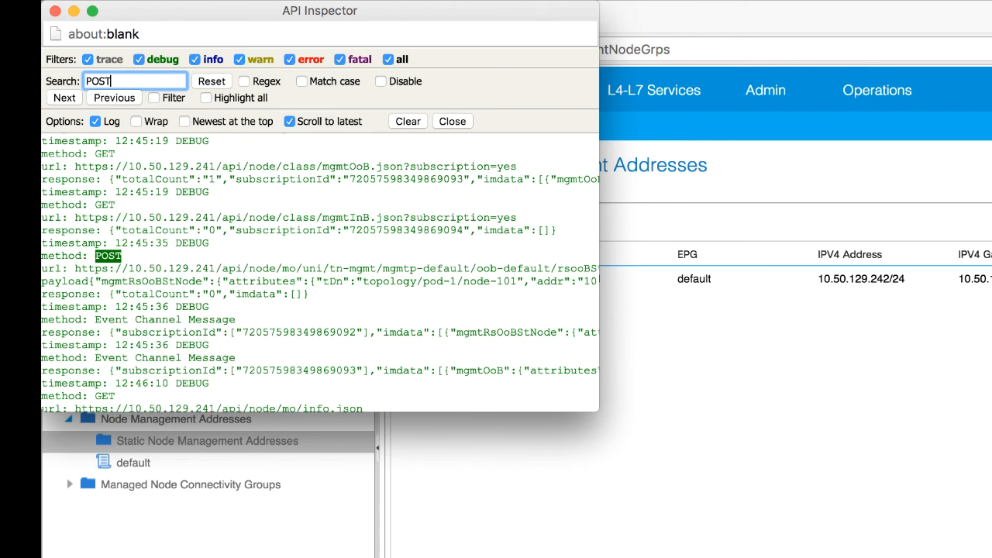
pyautogui.click(153, 98)
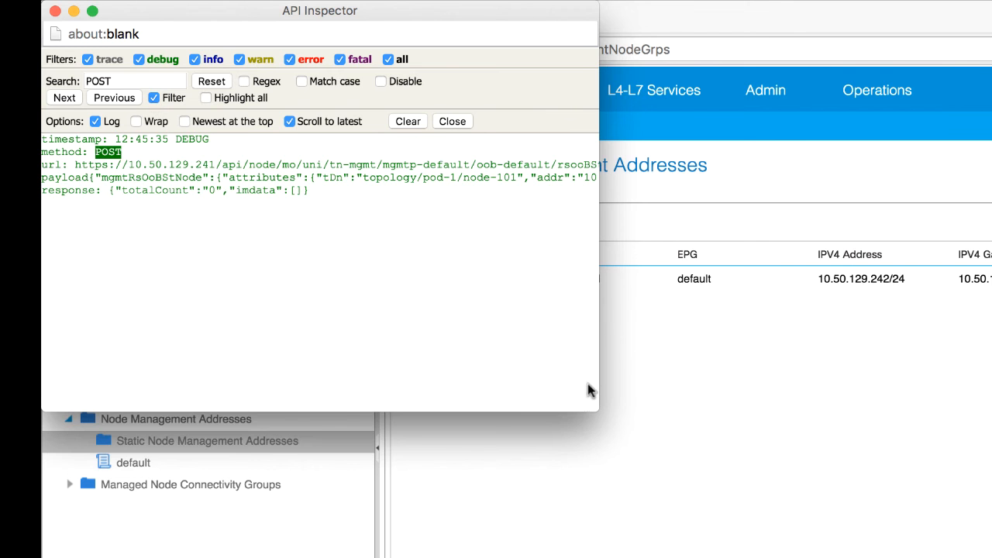
# Widen the API Inspector window to review the POST entry, and copy its full URL line
pyautogui.moveTo(598, 410); pyautogui.dragTo(991, 383)
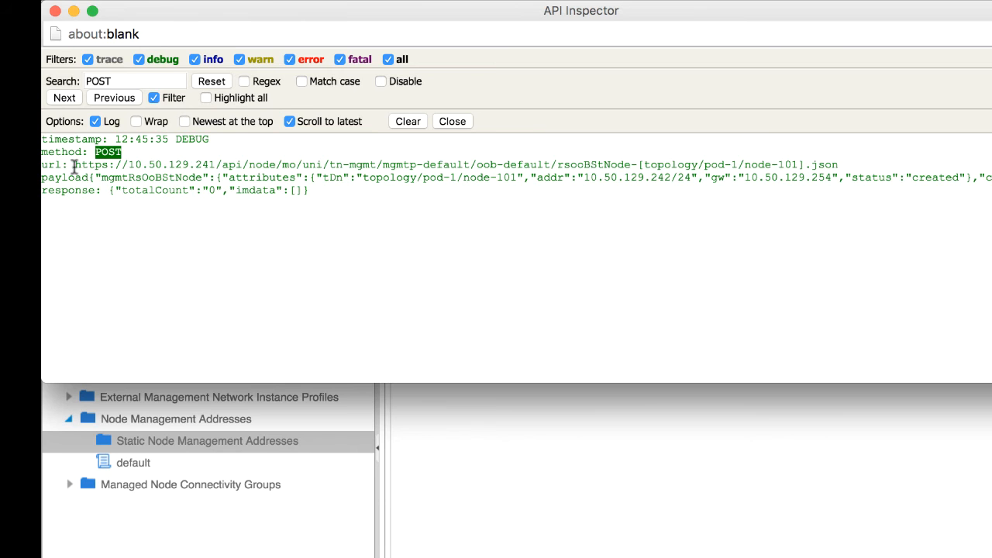
pyautogui.moveTo(73, 165); pyautogui.dragTo(182, 164)
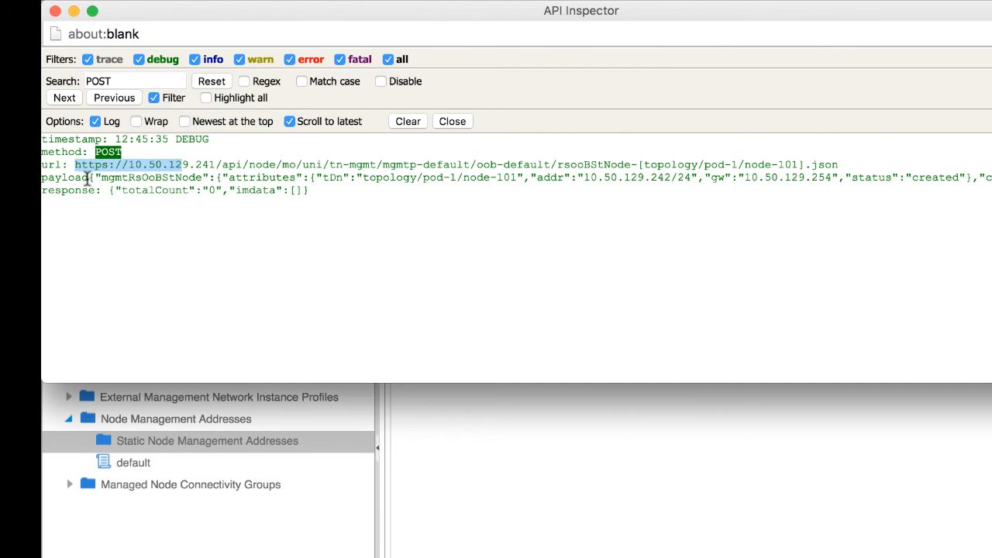
pyautogui.moveTo(88, 177); pyautogui.dragTo(125, 178)
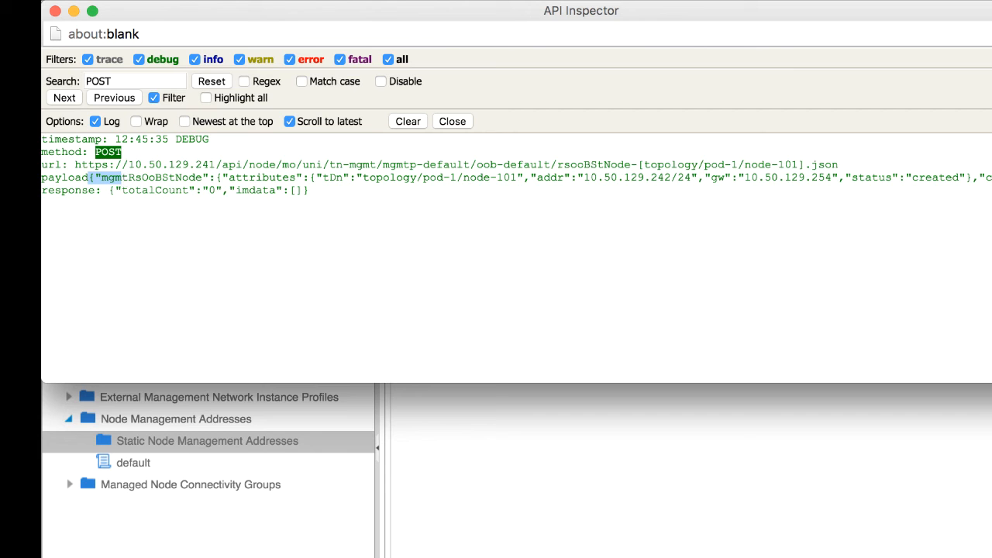
pyautogui.click(88, 178)
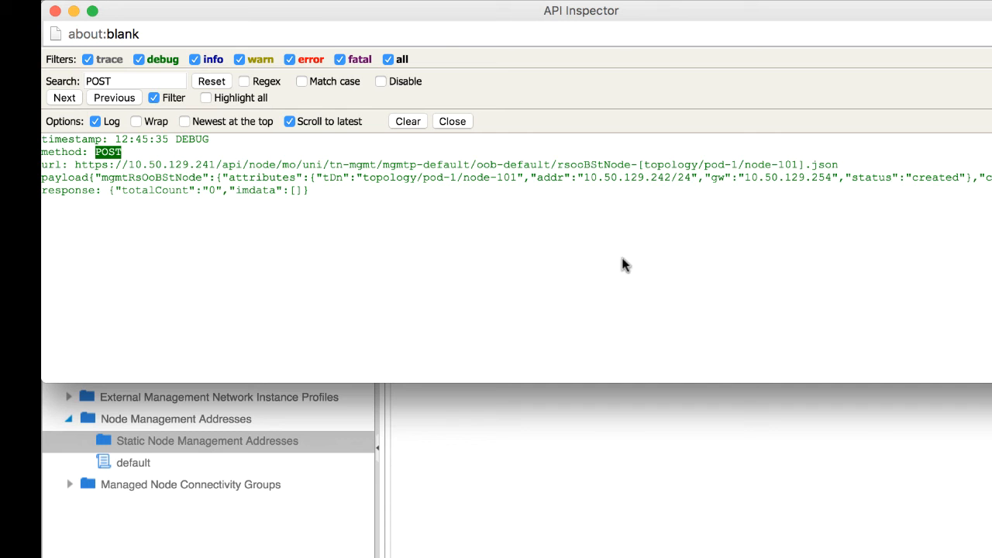
pyautogui.tripleClick(156, 163)
pyautogui.press('super+c')
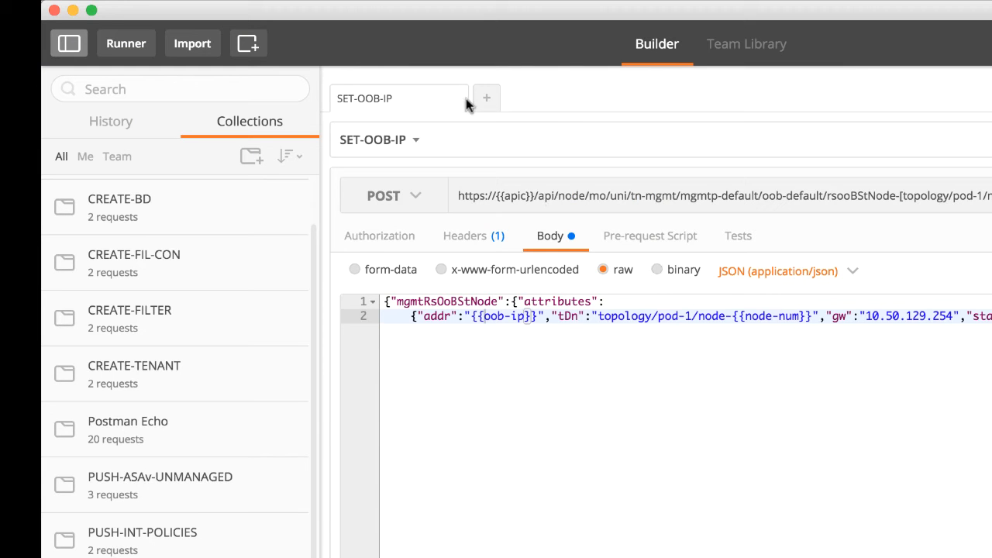
# Switch to Postman, create a new request with the POST method, and paste the copied line as its request URL
pyautogui.click(486, 100)
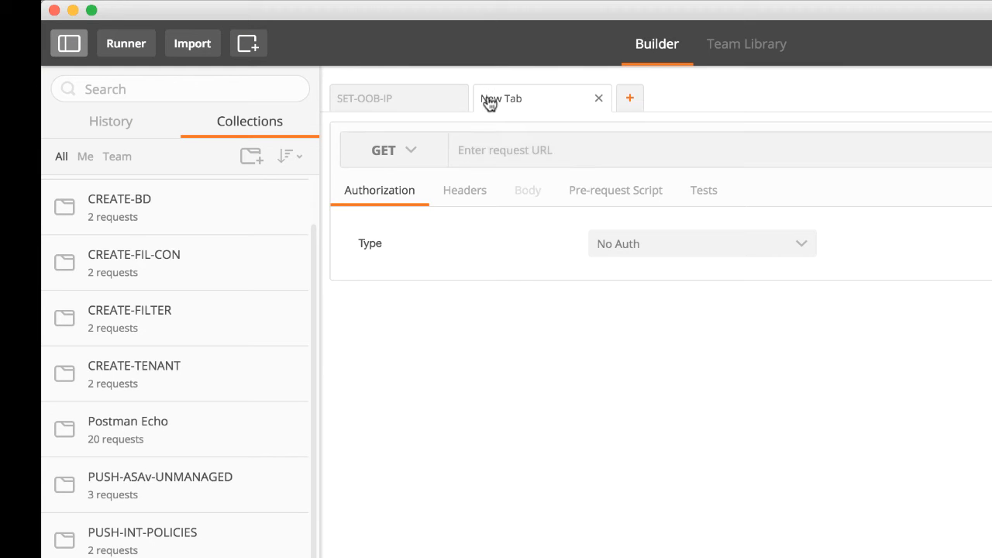
pyautogui.click(399, 151)
pyautogui.click(388, 214)
pyautogui.click(523, 155)
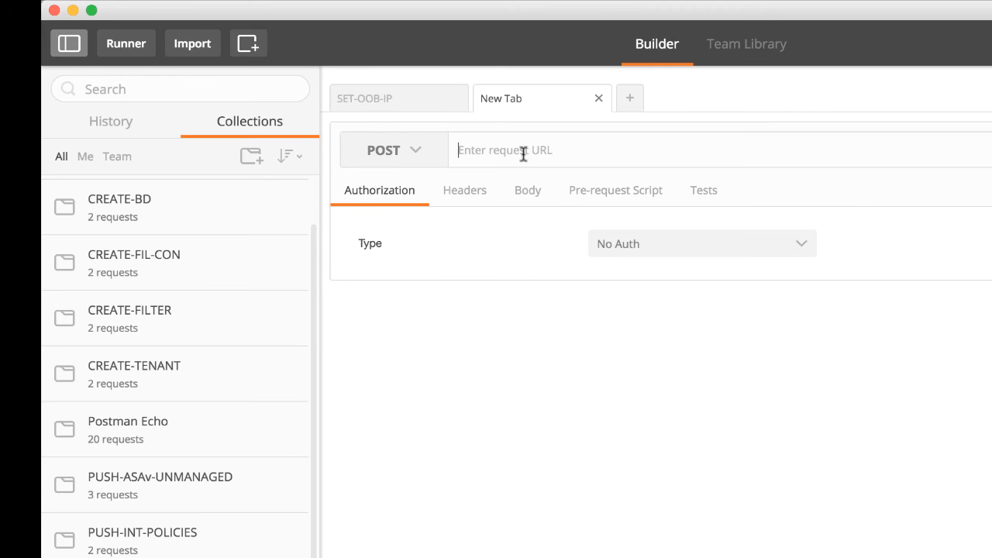
pyautogui.press('super+v')
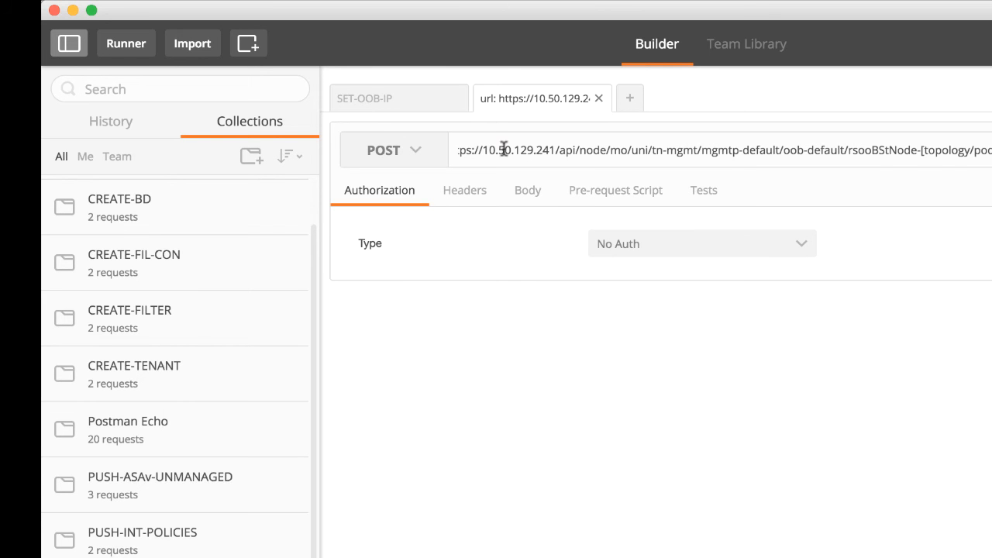
pyautogui.moveTo(482, 150); pyautogui.dragTo(409, 150)
pyautogui.click(474, 151)
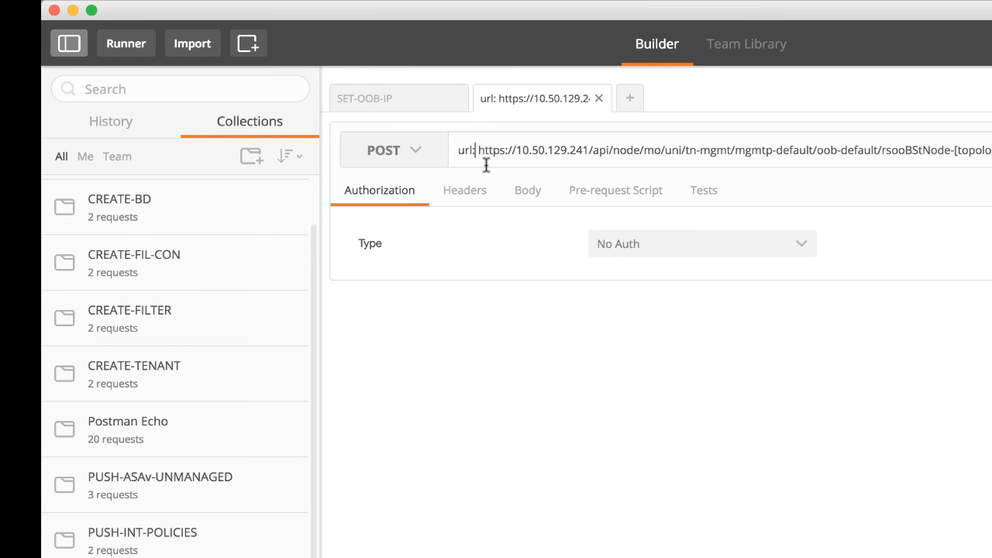
pyautogui.press('Delete')
pyautogui.press('BackSpace')
pyautogui.press('BackSpace')
pyautogui.press('BackSpace')
pyautogui.press('BackSpace')
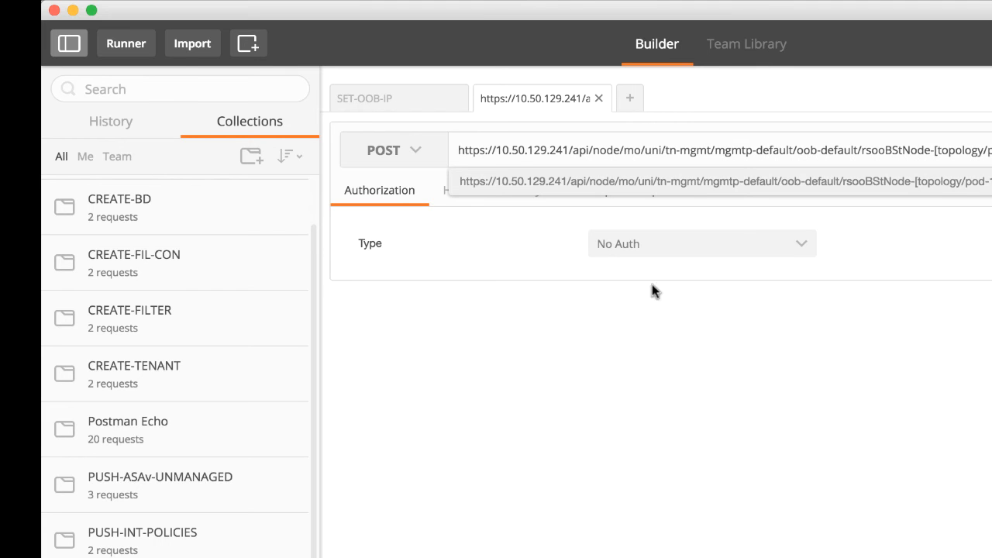
# Set the request body to raw and paste in the POST entry's payload line from the API Inspector, removing the leading word "payload"
pyautogui.click(532, 195)
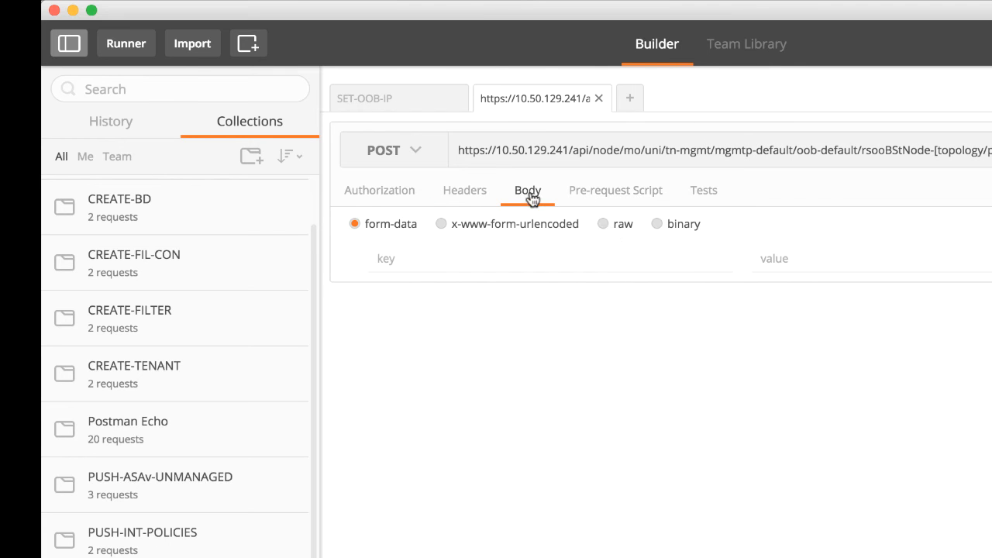
pyautogui.click(607, 225)
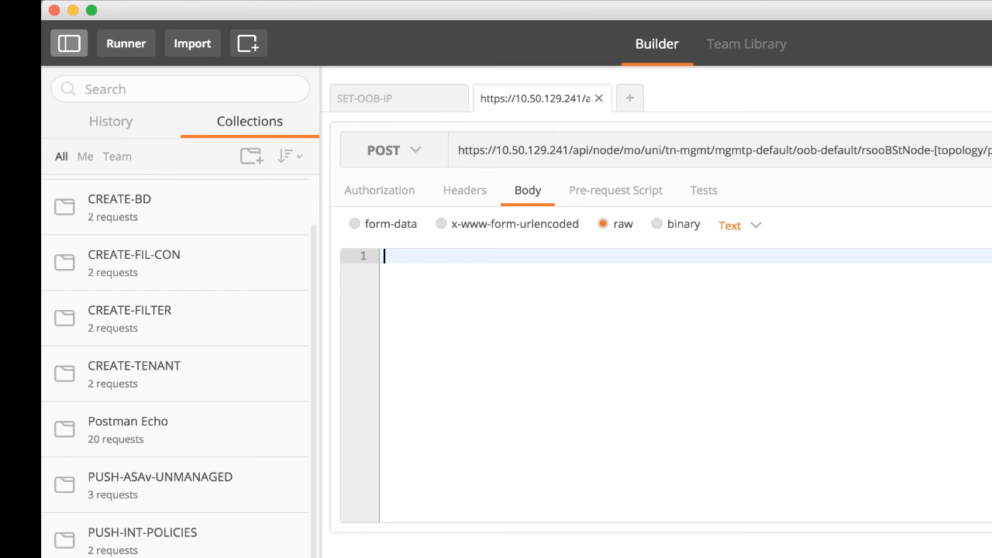
pyautogui.press('super+Tab')
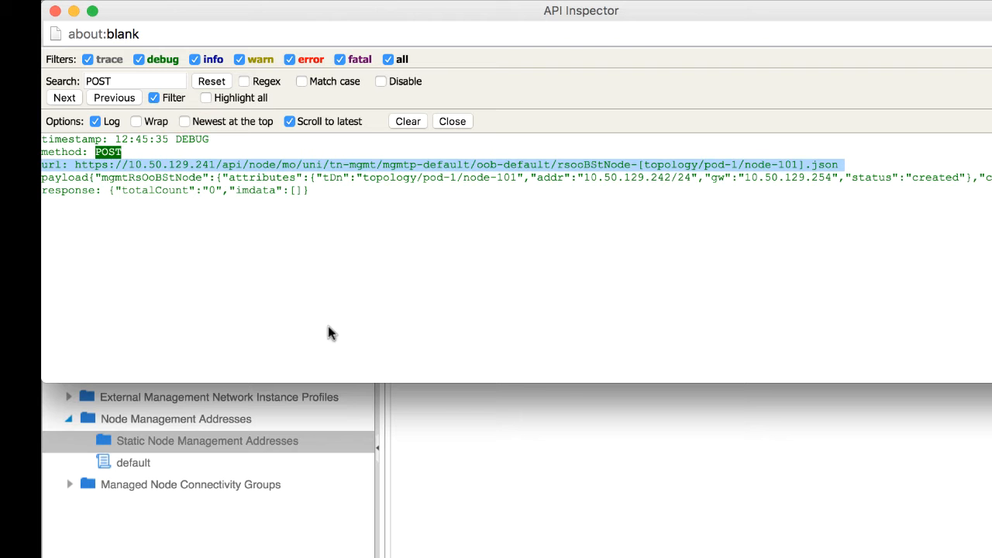
pyautogui.tripleClick(88, 179)
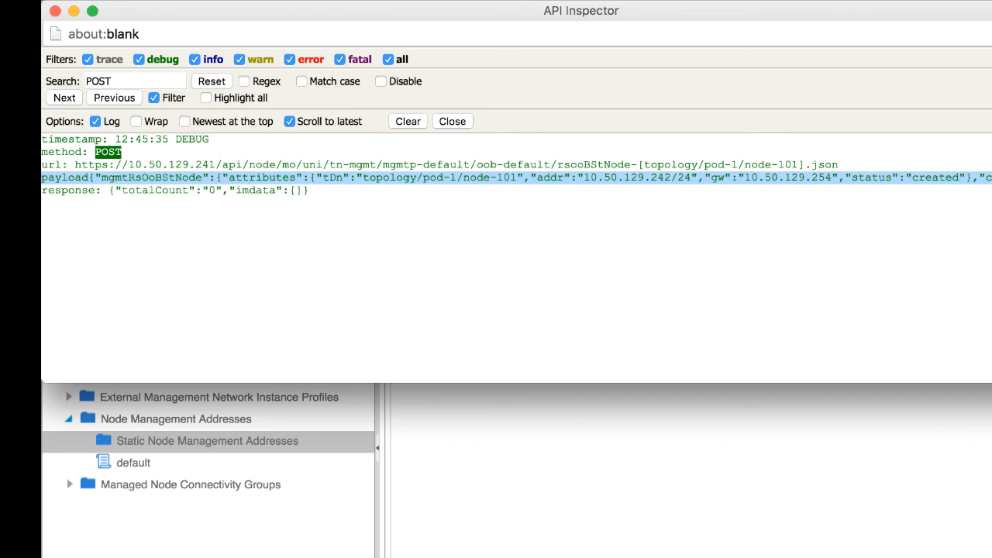
pyautogui.press('super+Tab')
pyautogui.write('payload{"mgmtRsOoBStNode":{"attributes":{"tDn":"topology/pod-1/node-101","addr":"10.50.129.242/24","gw":"10.50.129.254","status":"created"},"children":[]}}')
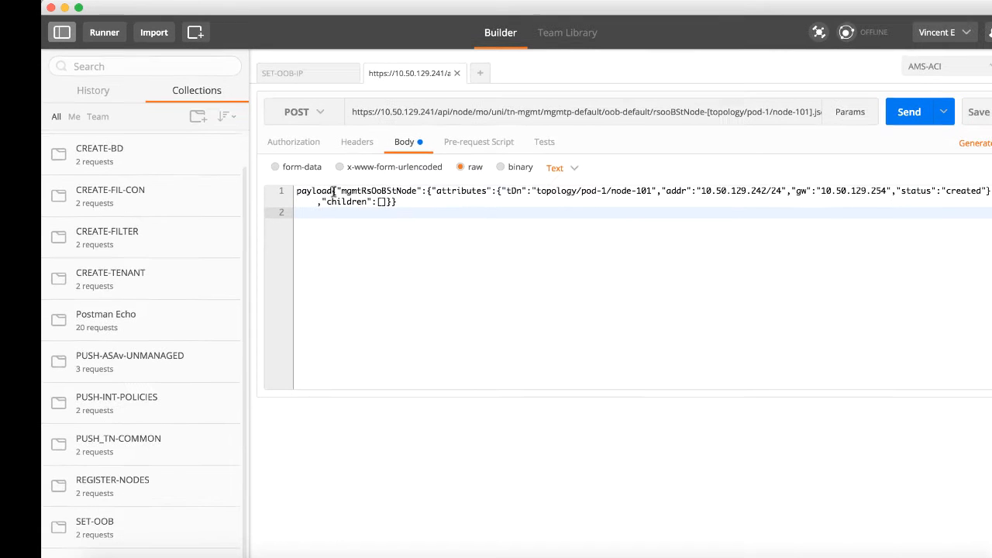
pyautogui.moveTo(333, 191); pyautogui.dragTo(296, 190)
pyautogui.press('BackSpace')
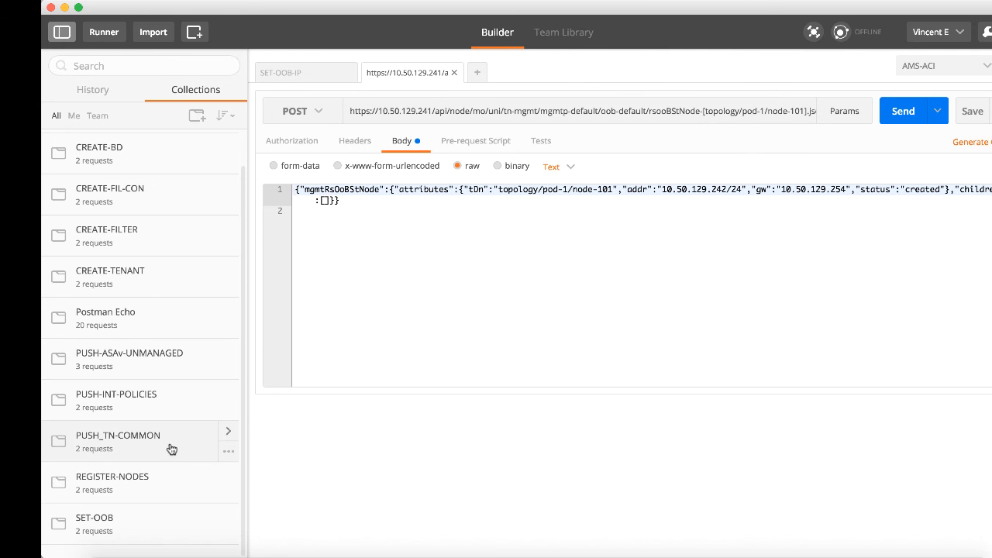
# Open the saved SET-OOB-IP request from the SET-OOB collection
pyautogui.click(151, 520)
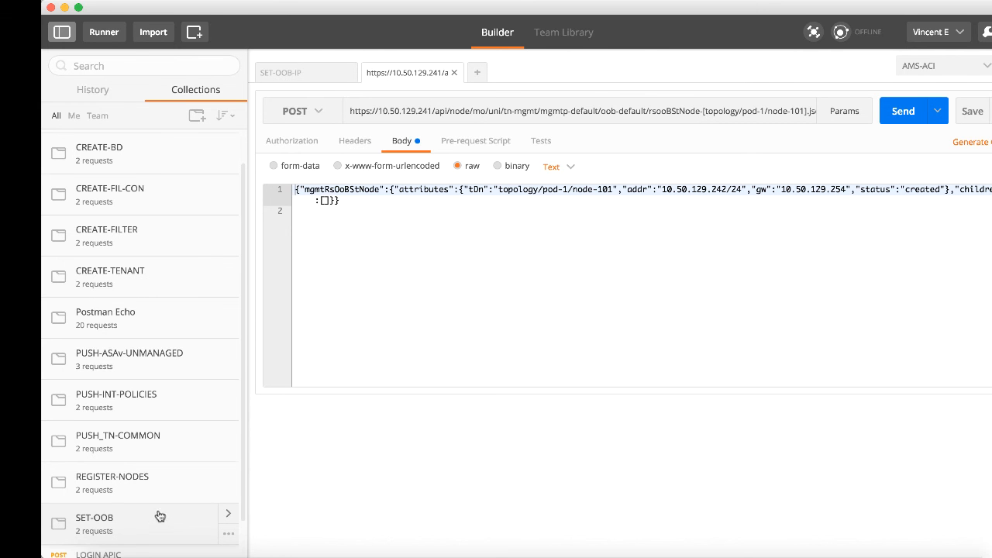
pyautogui.scroll(-2, 155, 516)
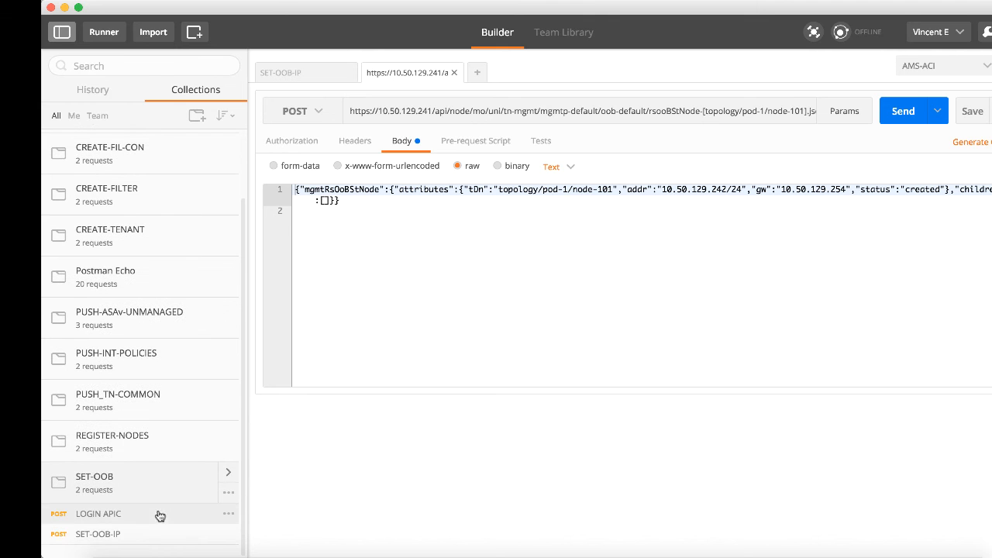
pyautogui.click(99, 534)
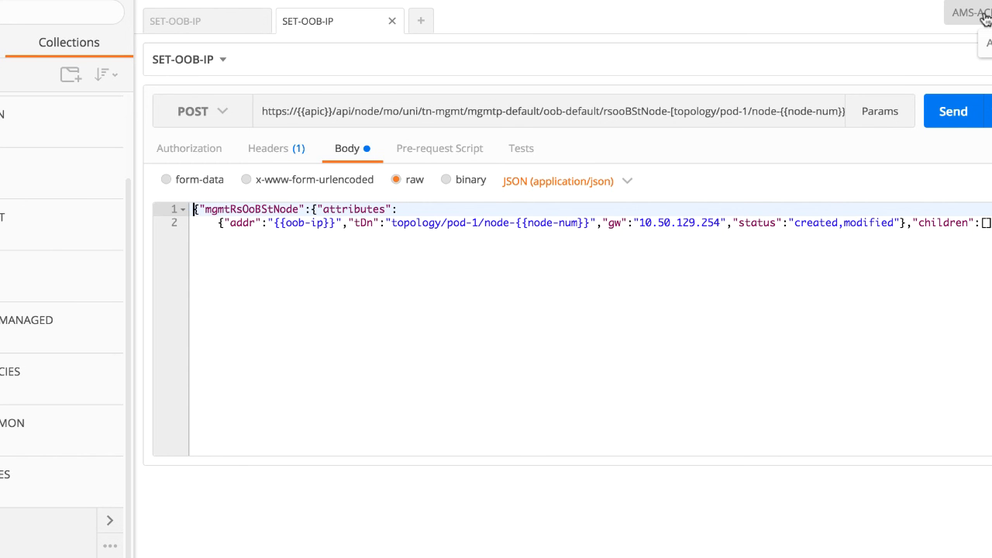
# Examine the {{oob-ip}} variable in the request body and compare it with the node-num and oob-ip columns in the spreadsheet
pyautogui.moveTo(337, 224); pyautogui.dragTo(273, 224)
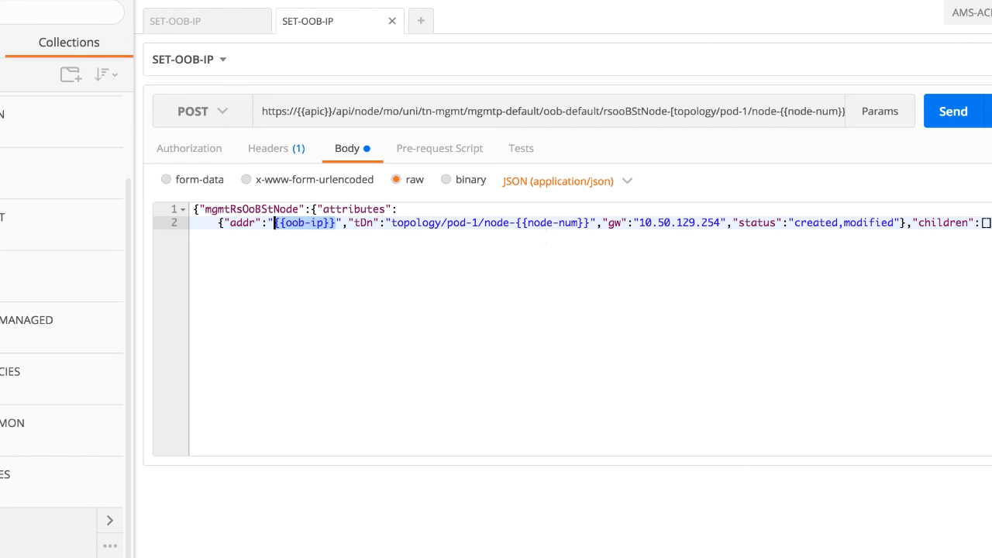
pyautogui.press('super+Tab')
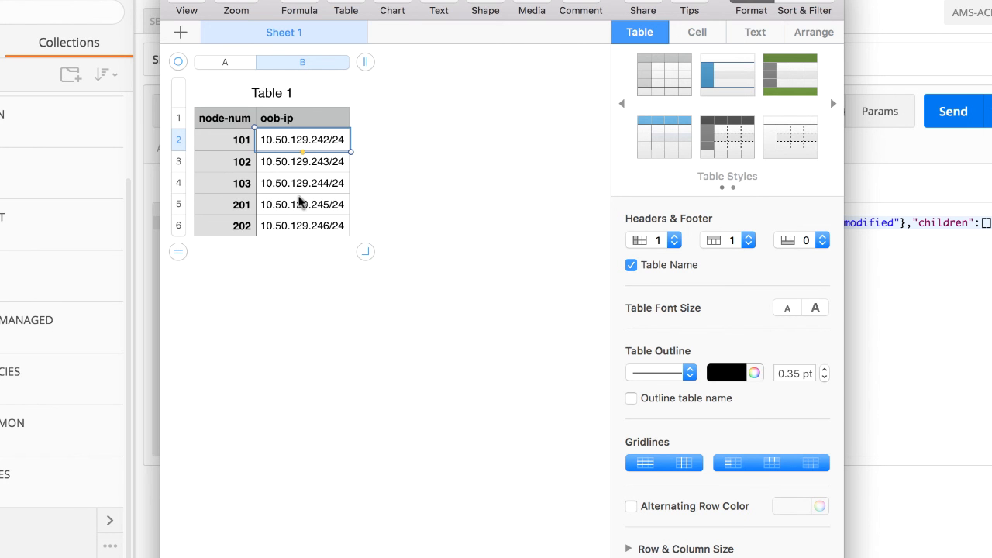
pyautogui.click(913, 392)
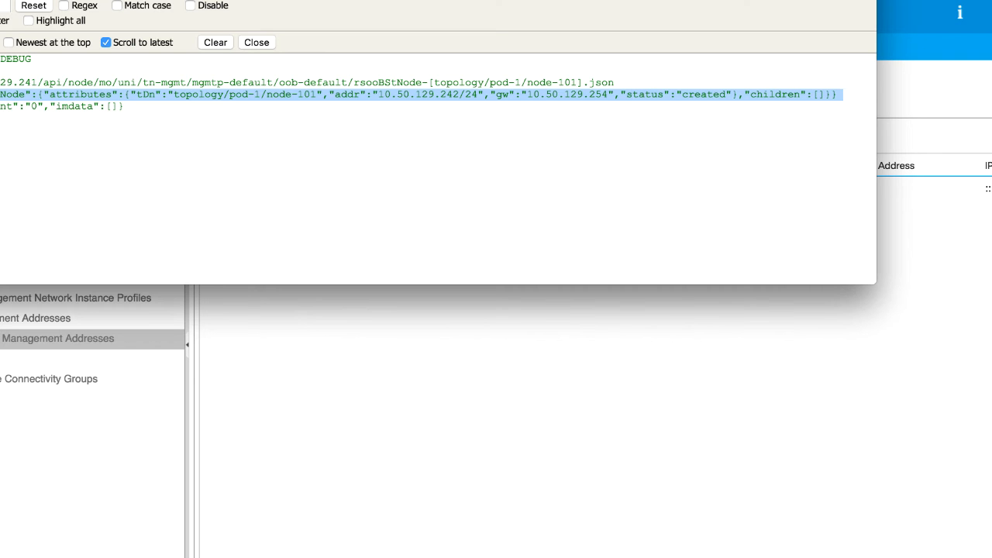
# Switch to the APIC web interface and delete the node-101 entry from Static Node Management Addresses
pyautogui.click(292, 318)
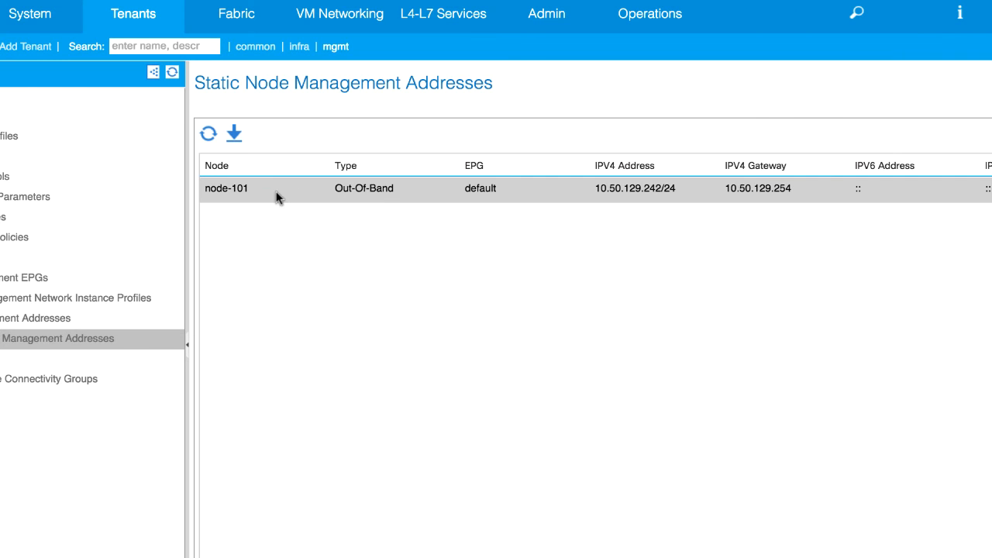
pyautogui.rightClick(277, 194)
pyautogui.click(294, 204)
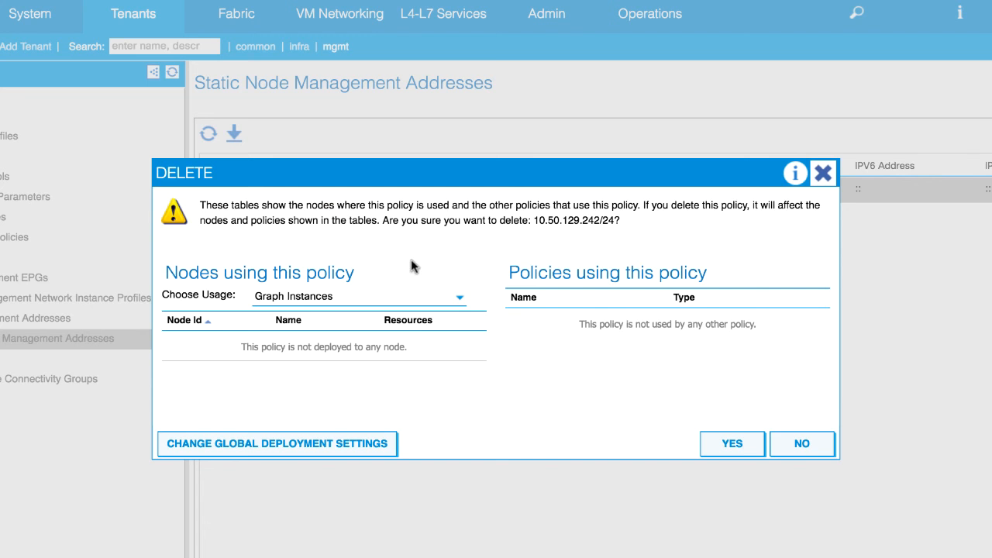
pyautogui.click(727, 455)
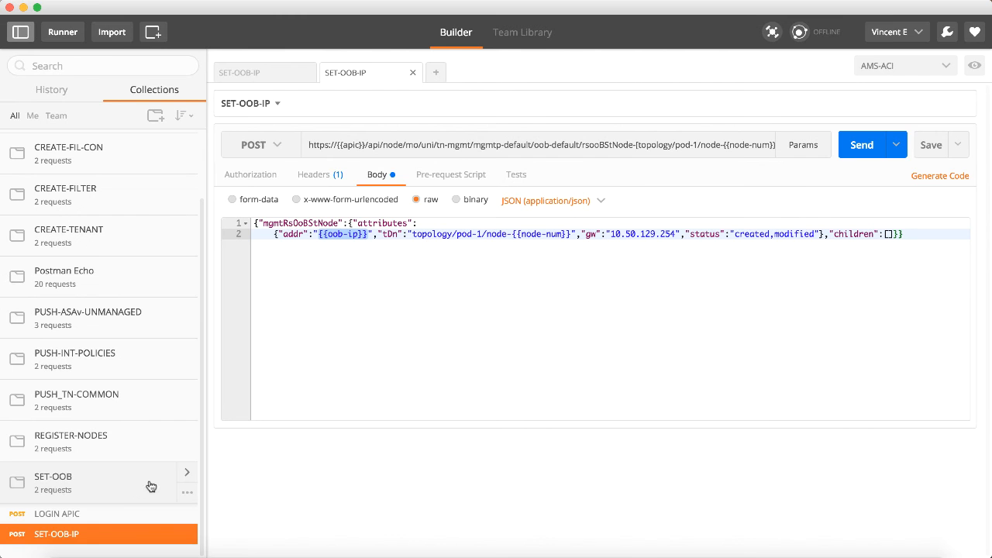
# Switch to Postman, open the SET-OOB collection in the Collection Runner, load apic-oob-ip.csv as its data file, and preview the rows
pyautogui.click(186, 473)
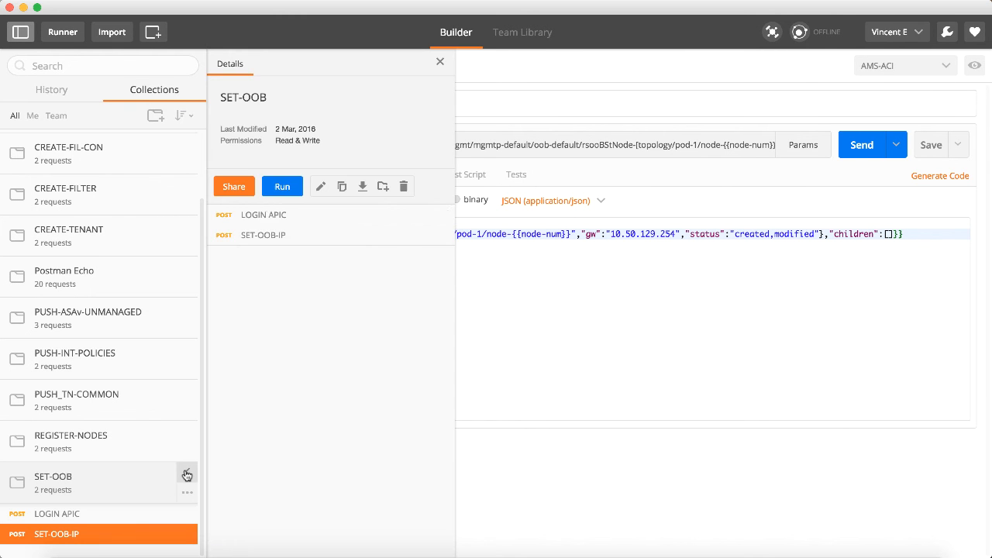
pyautogui.click(279, 189)
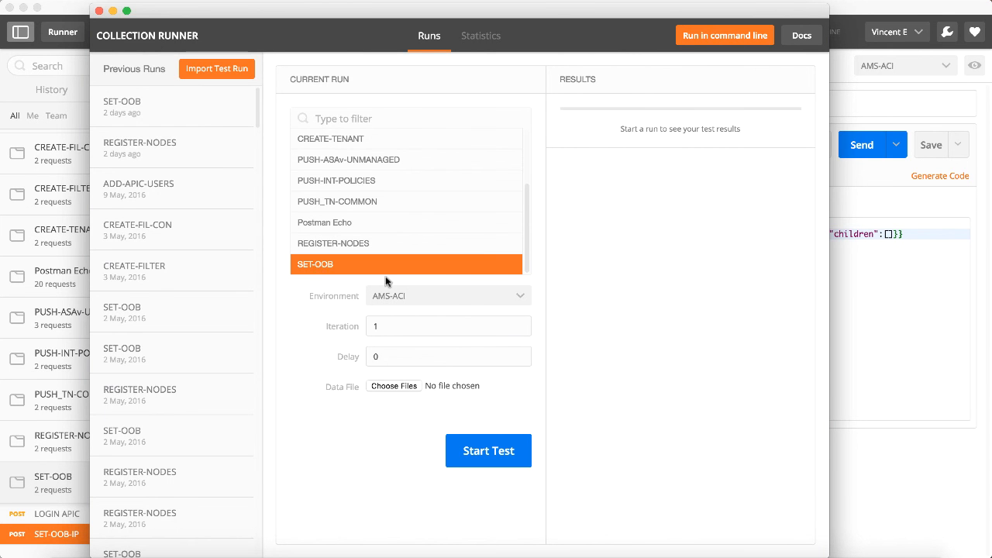
pyautogui.click(406, 386)
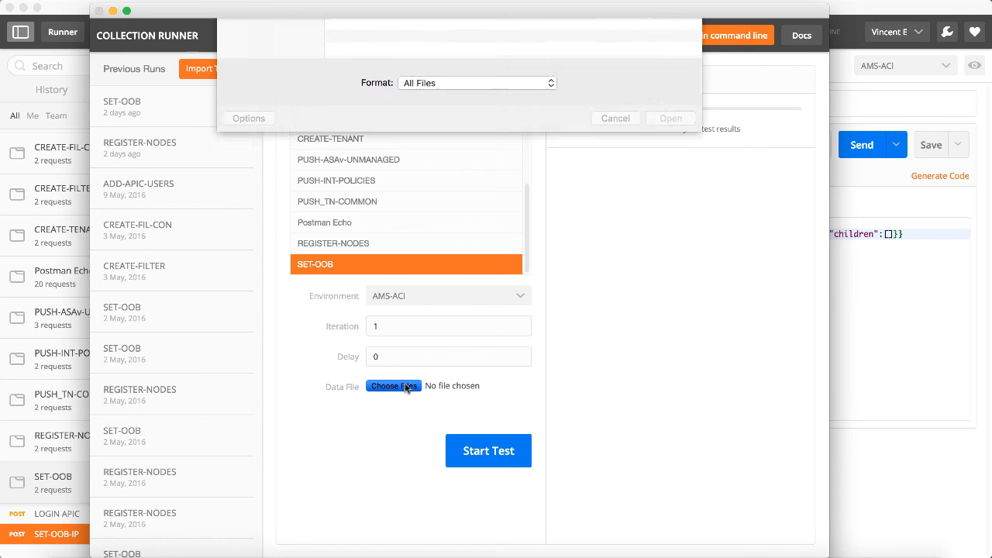
pyautogui.scroll(-5, 394, 117)
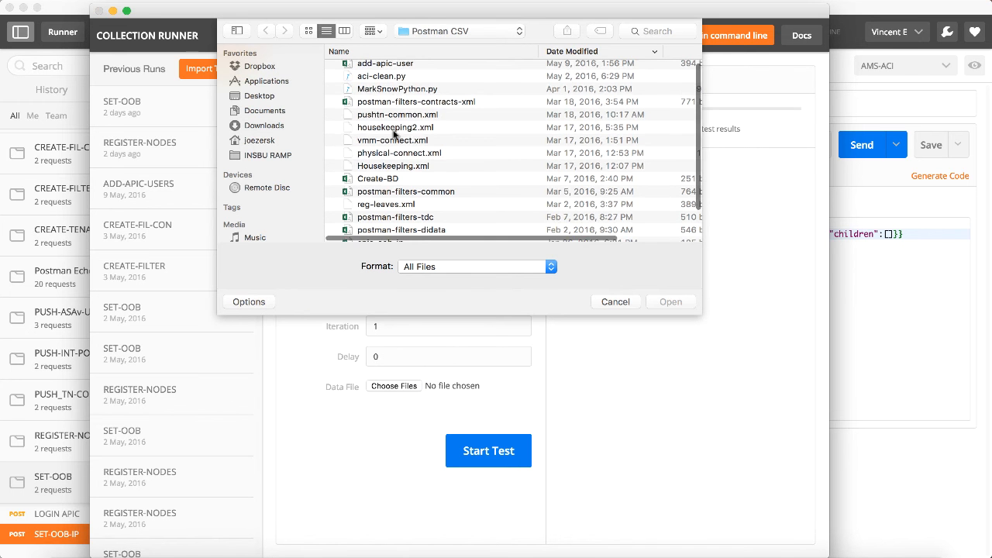
pyautogui.click(380, 192)
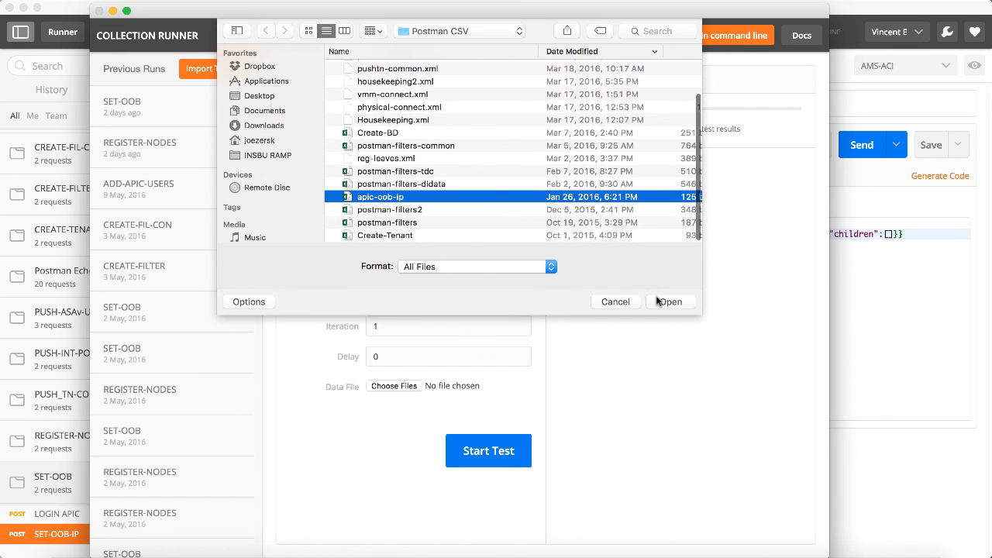
pyautogui.click(671, 302)
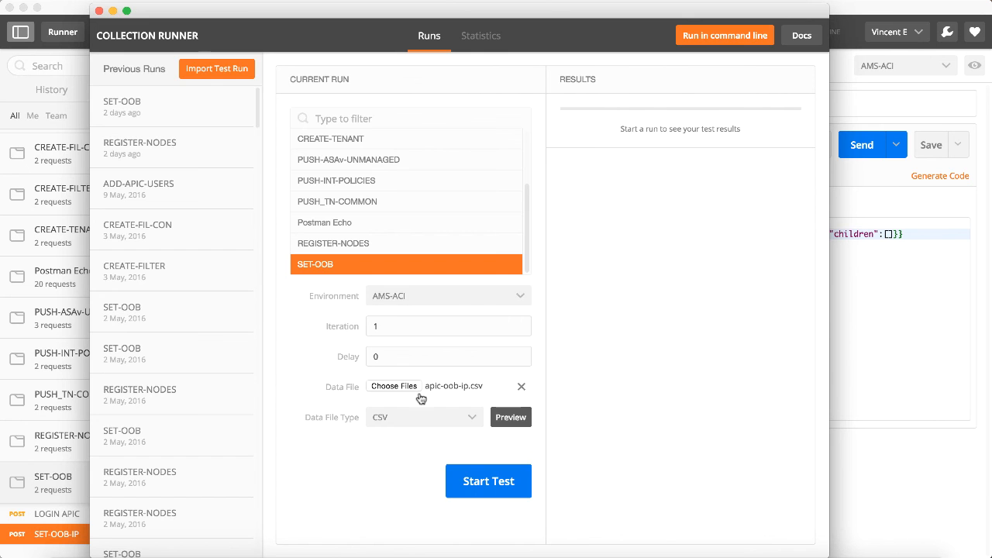
pyautogui.click(509, 419)
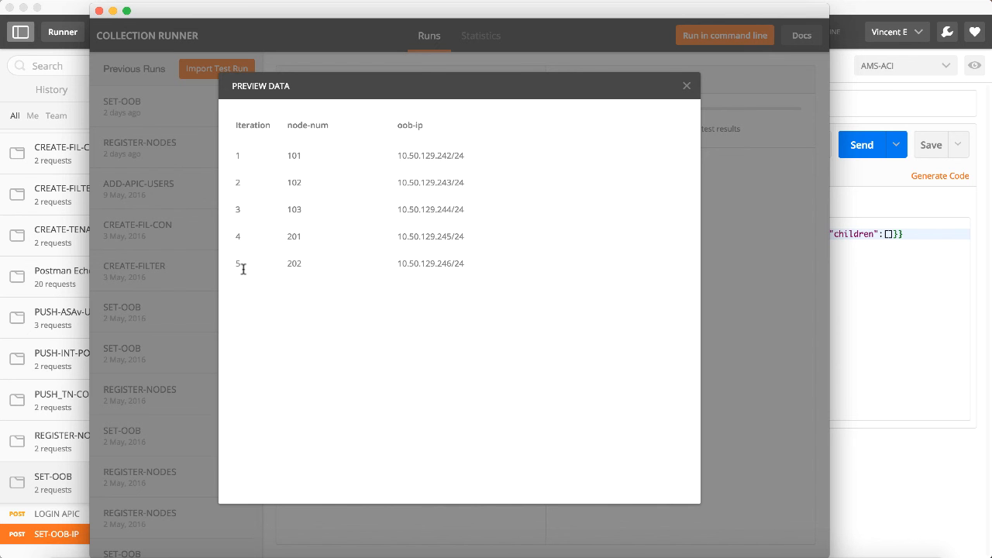
pyautogui.click(686, 86)
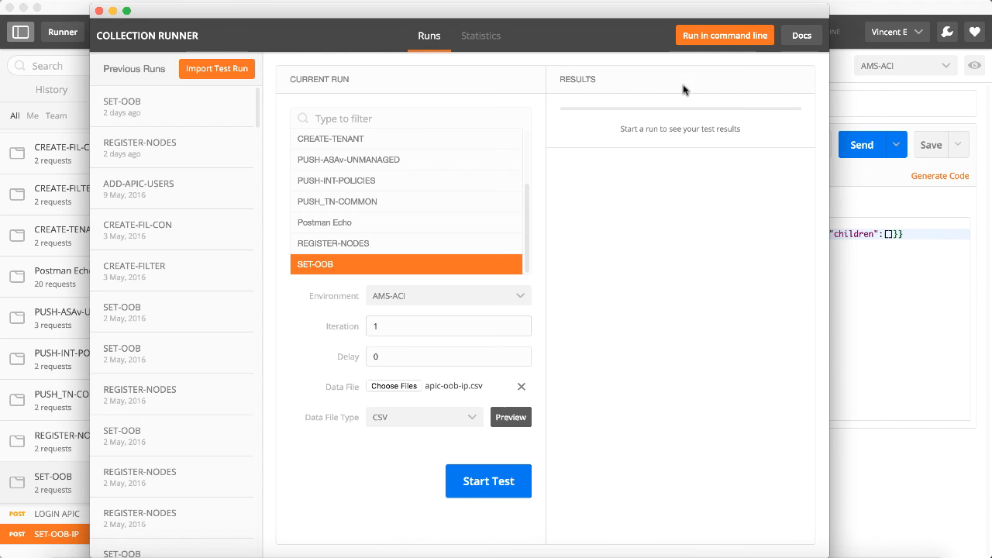
# Run the SET-OOB collection with 5 iterations, and switch to APIC in Chrome to check the static node management addresses
pyautogui.click(394, 326)
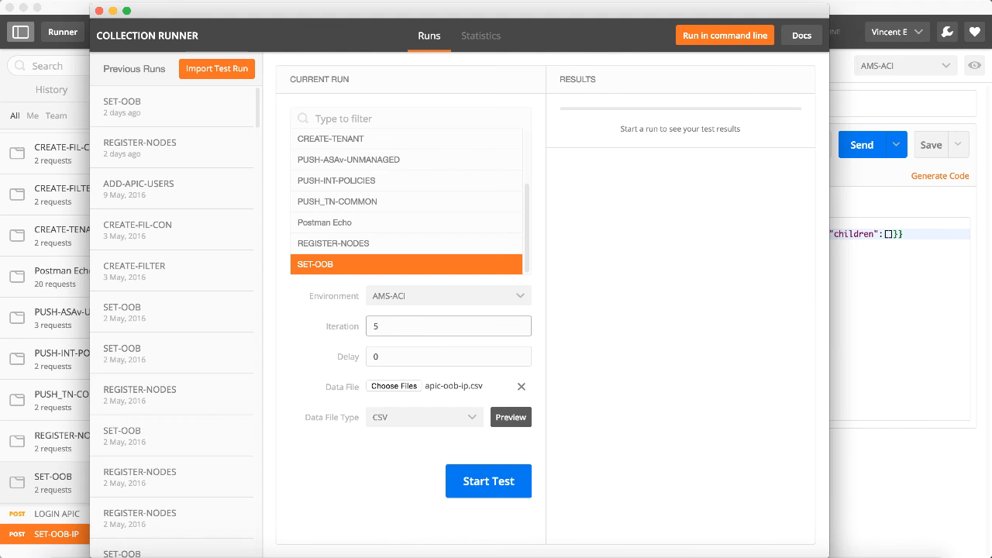
pyautogui.click(475, 482)
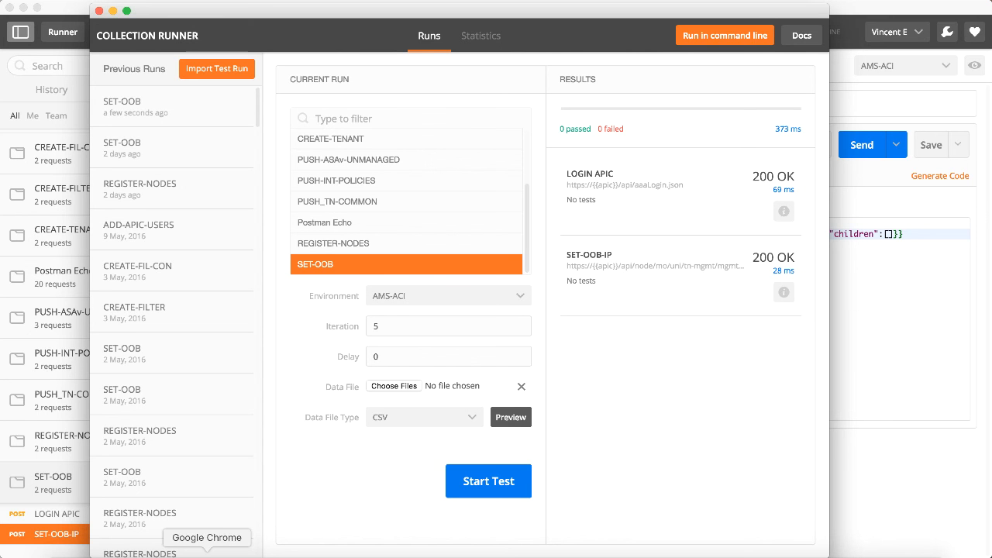
pyautogui.click(207, 553)
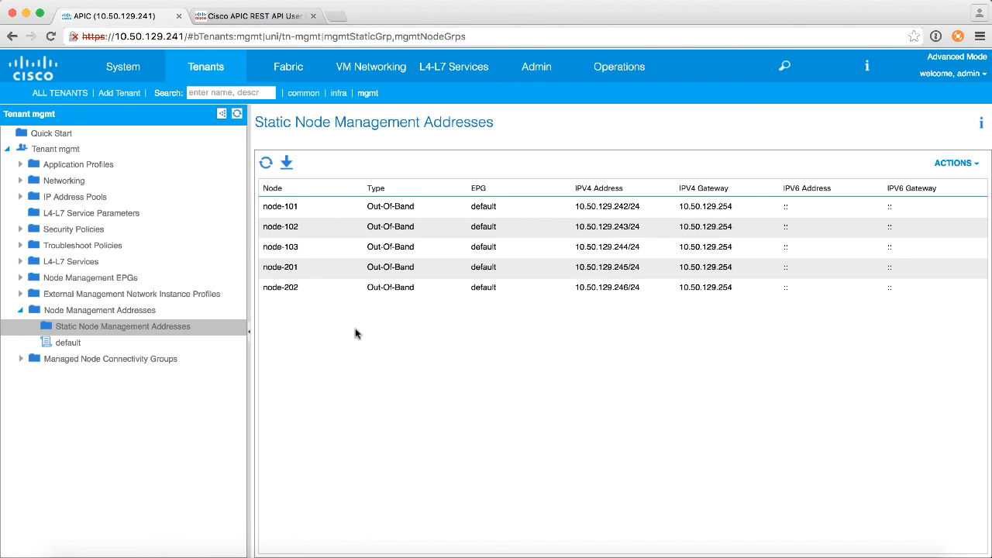